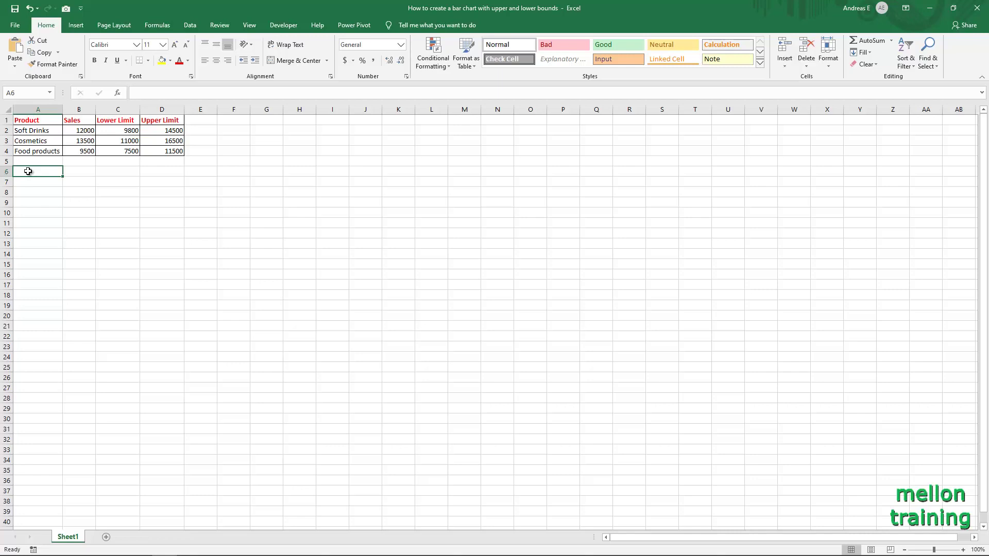
# Insert a clustered column chart of the sales table A1:D4.
pyautogui.click(28, 171)
pyautogui.click(28, 171)
pyautogui.click(28, 171)
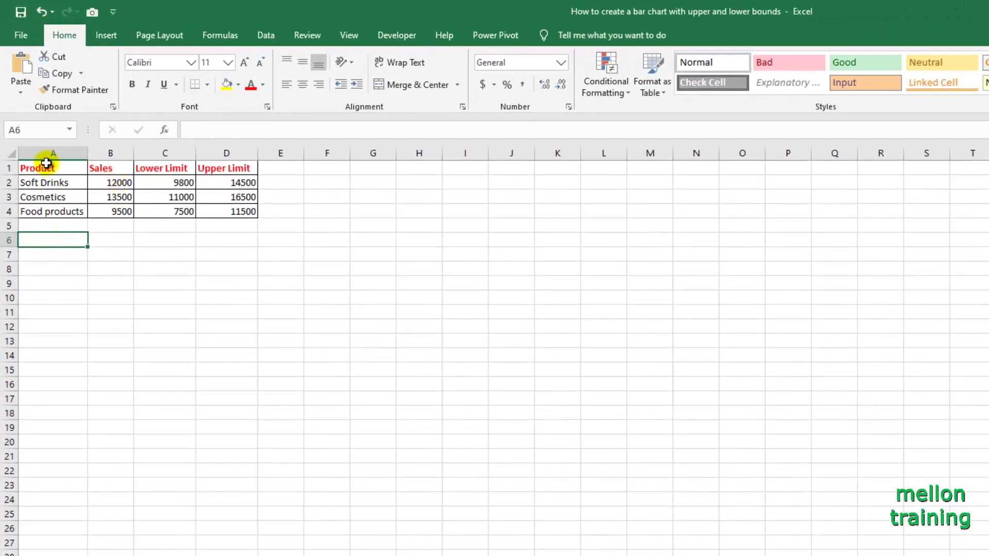
pyautogui.moveTo(46, 163); pyautogui.dragTo(214, 207)
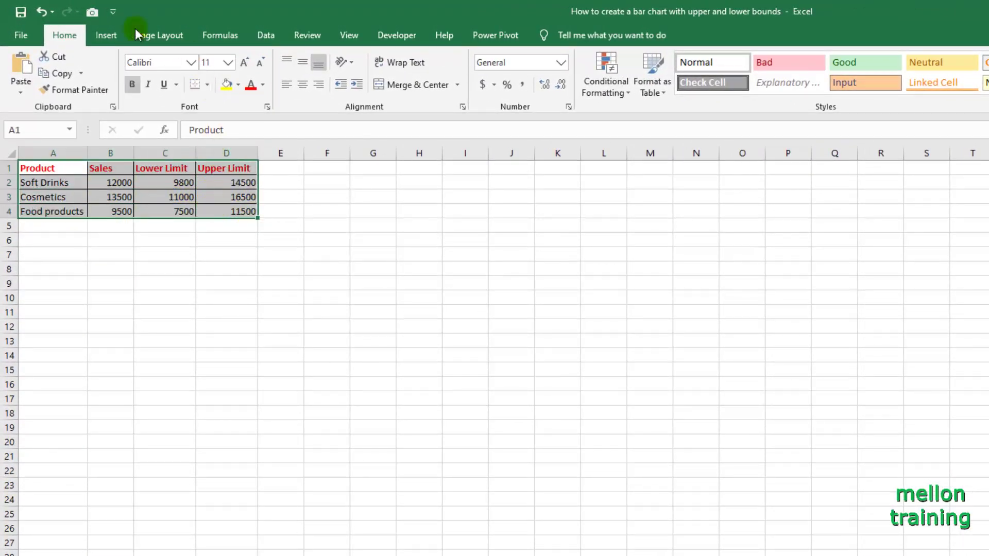
pyautogui.click(106, 35)
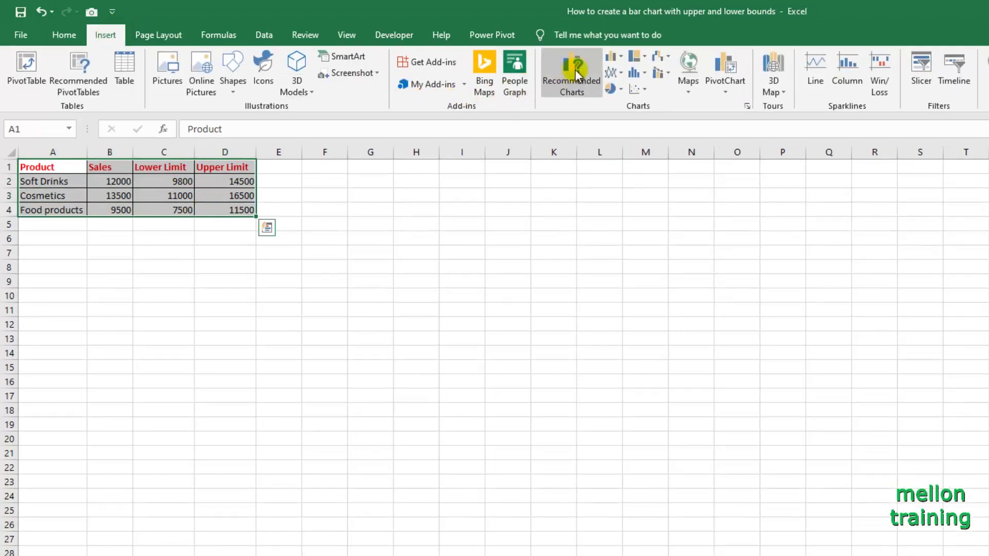
pyautogui.click(614, 56)
pyautogui.click(626, 102)
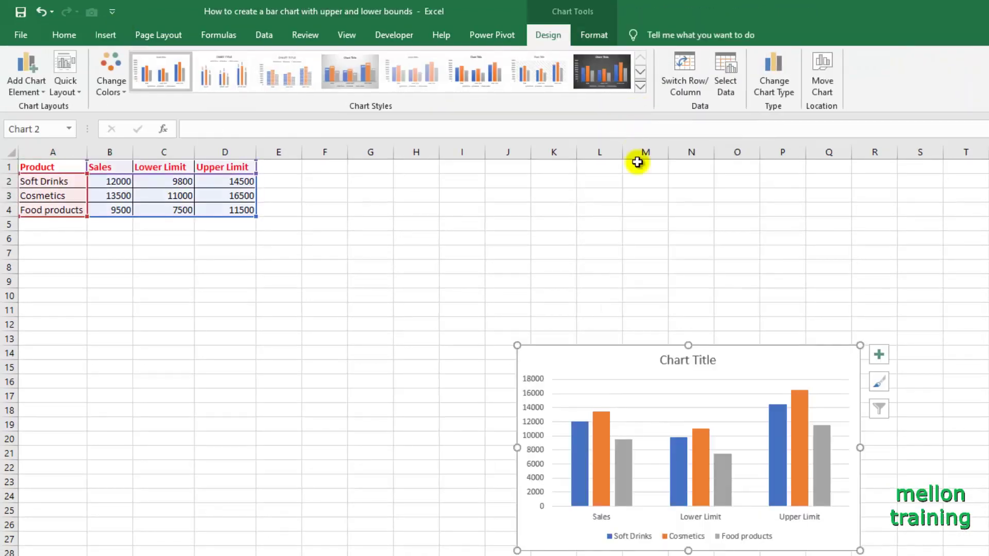
# Move the chart below the table, enlarge it, and group the columns by product.
pyautogui.moveTo(616, 359); pyautogui.dragTo(140, 251)
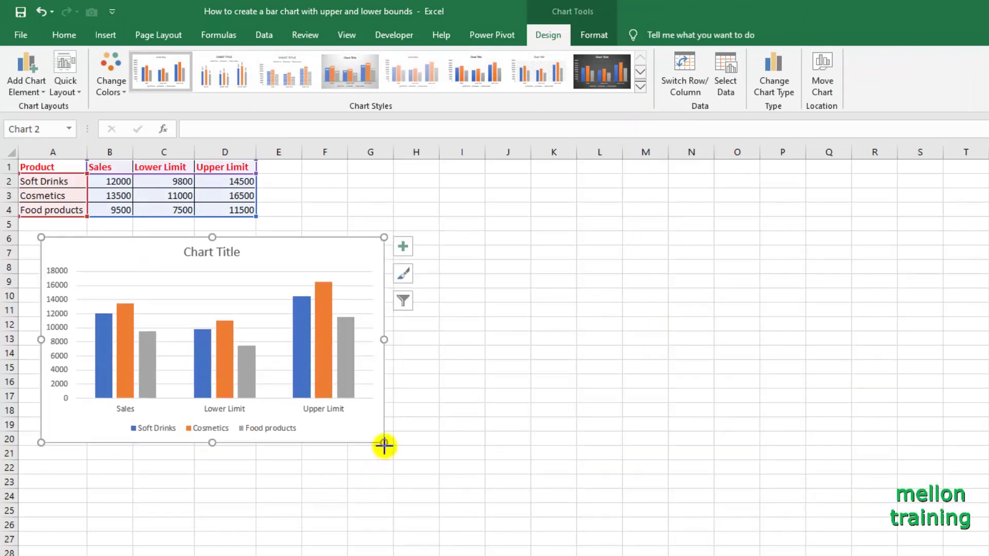
pyautogui.moveTo(383, 444); pyautogui.dragTo(480, 471)
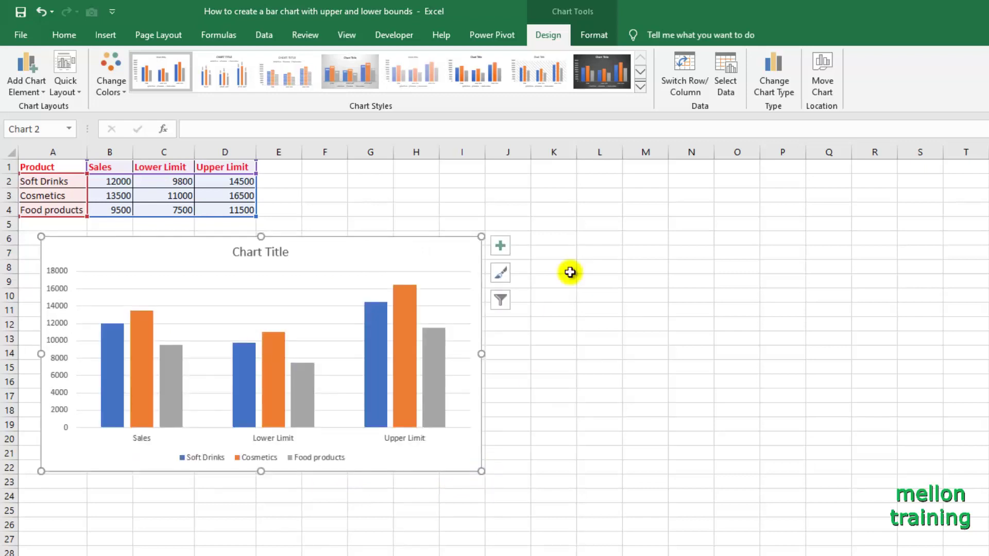
pyautogui.click(681, 88)
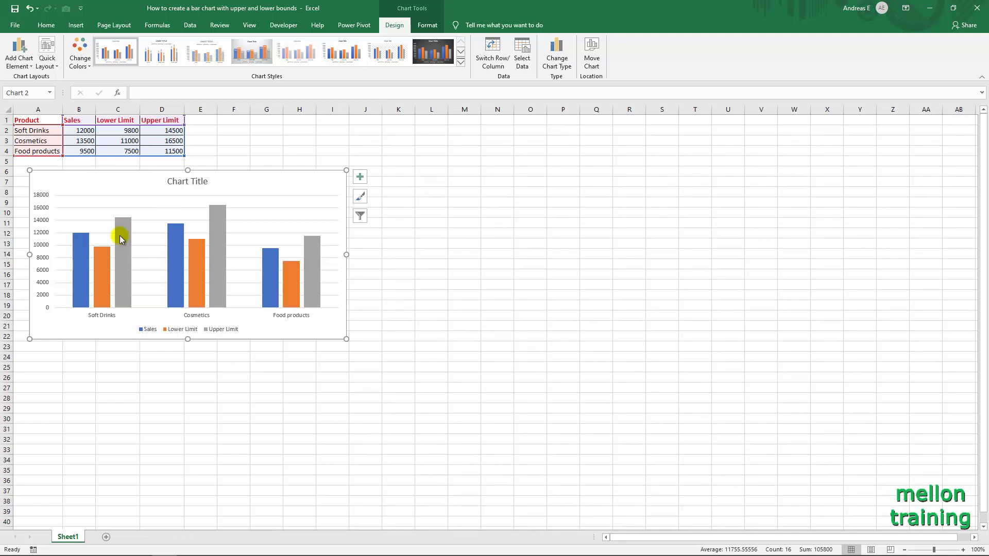
# Change the Lower Limit and Upper Limit series to Line with Markers, keeping Sales as columns.
pyautogui.rightClick(102, 252)
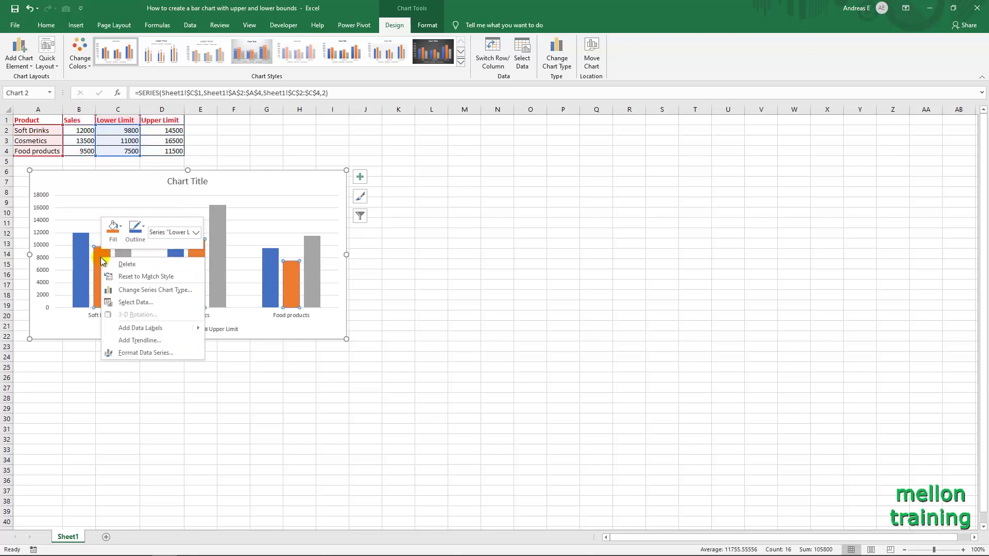
pyautogui.click(136, 288)
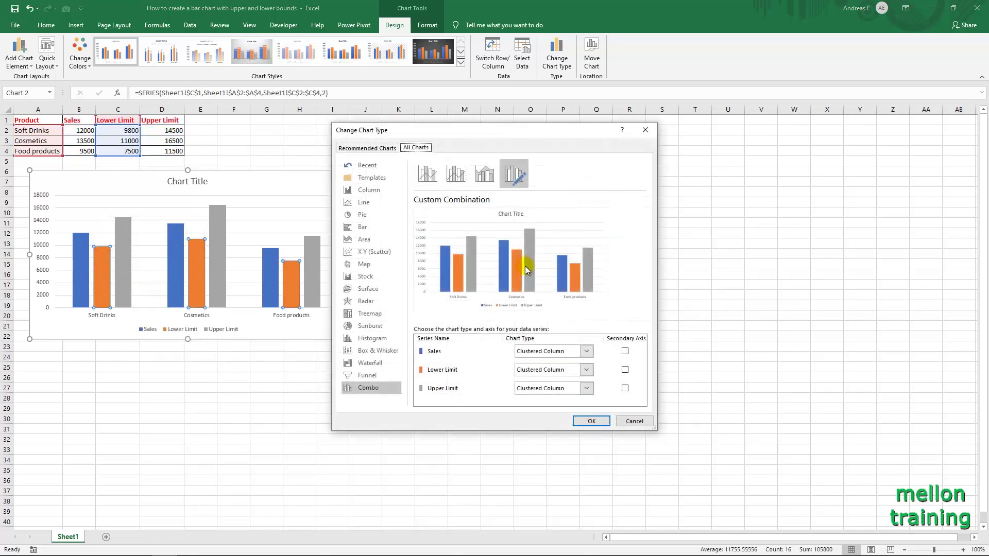
pyautogui.click(585, 370)
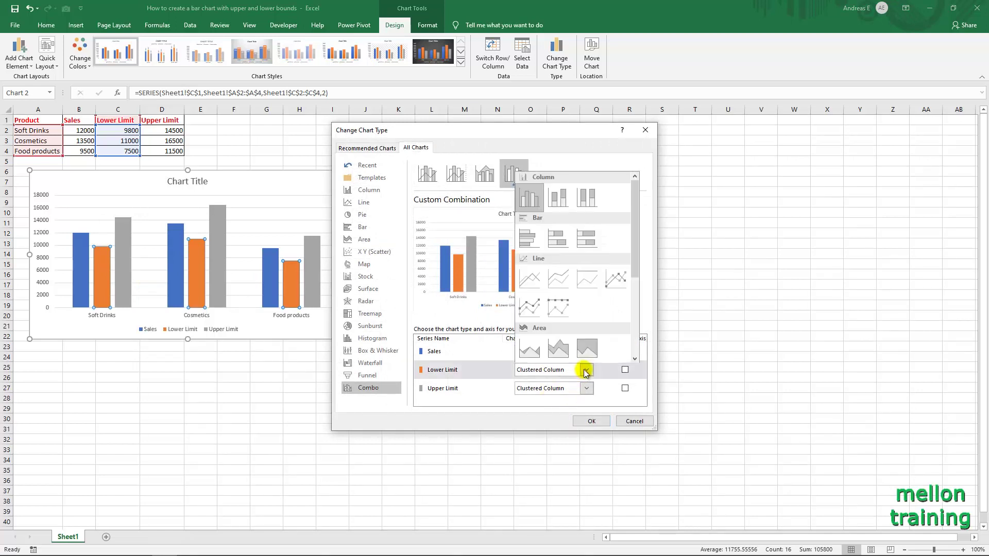
pyautogui.click(616, 279)
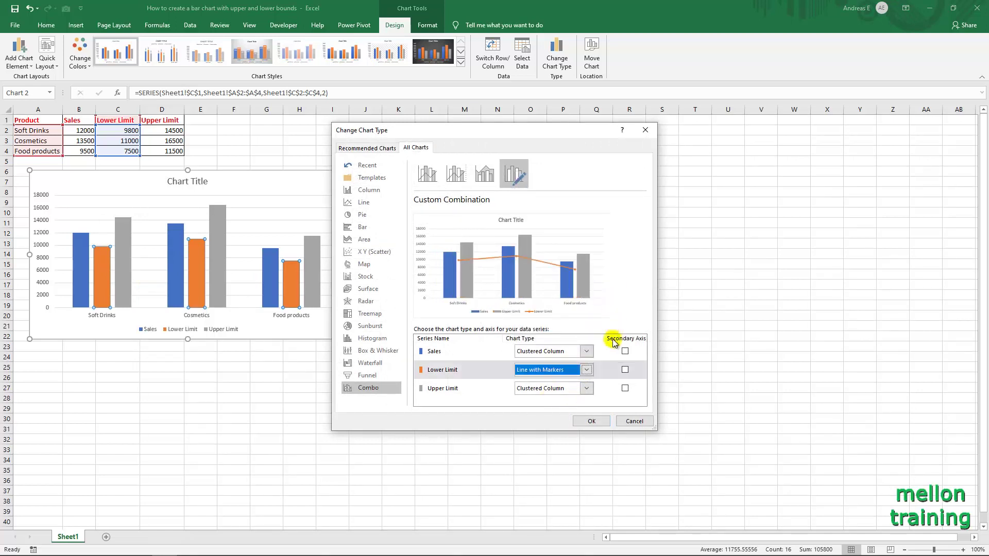
pyautogui.click(586, 389)
pyautogui.click(619, 304)
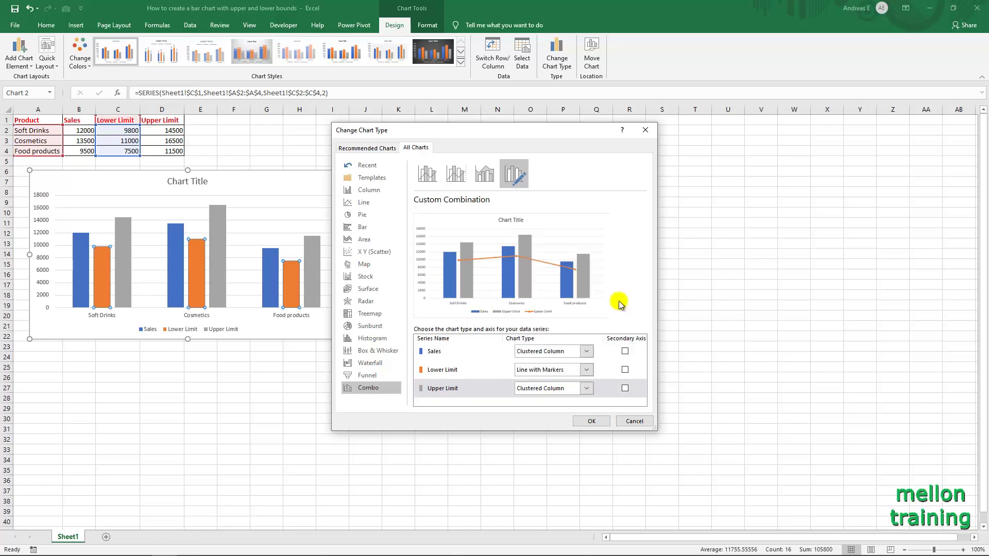
pyautogui.click(592, 421)
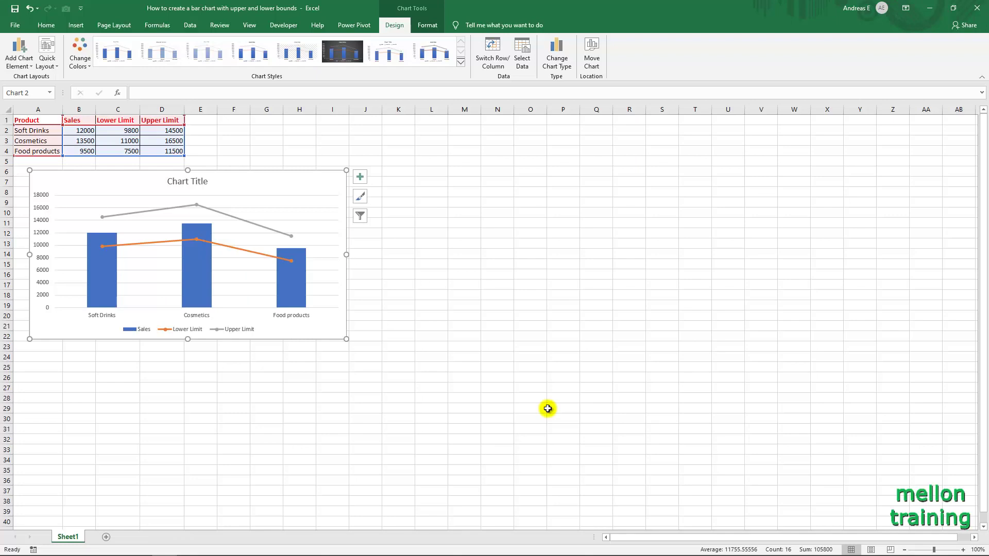
# Set both the Upper Limit and Lower Limit series lines to No line.
pyautogui.click(156, 210)
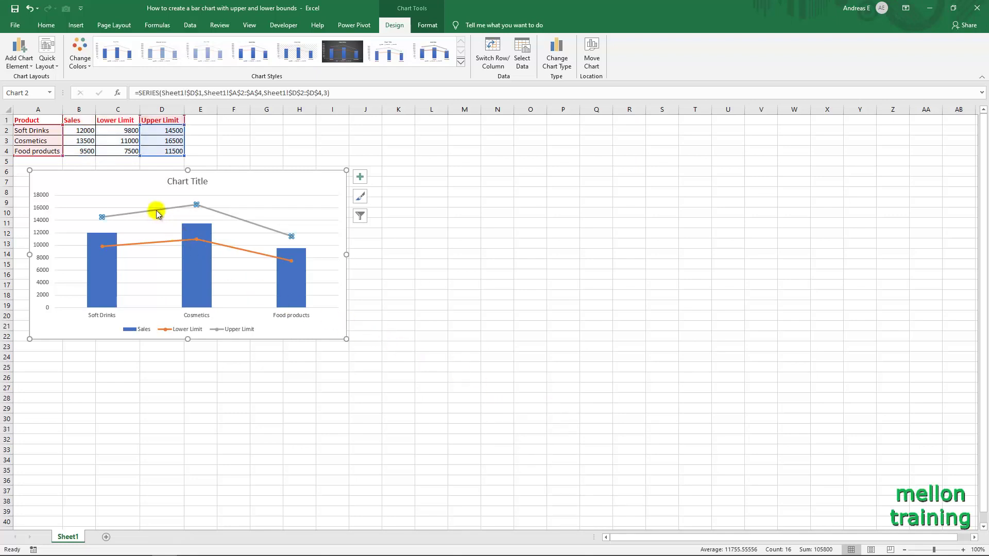
pyautogui.rightClick(156, 210)
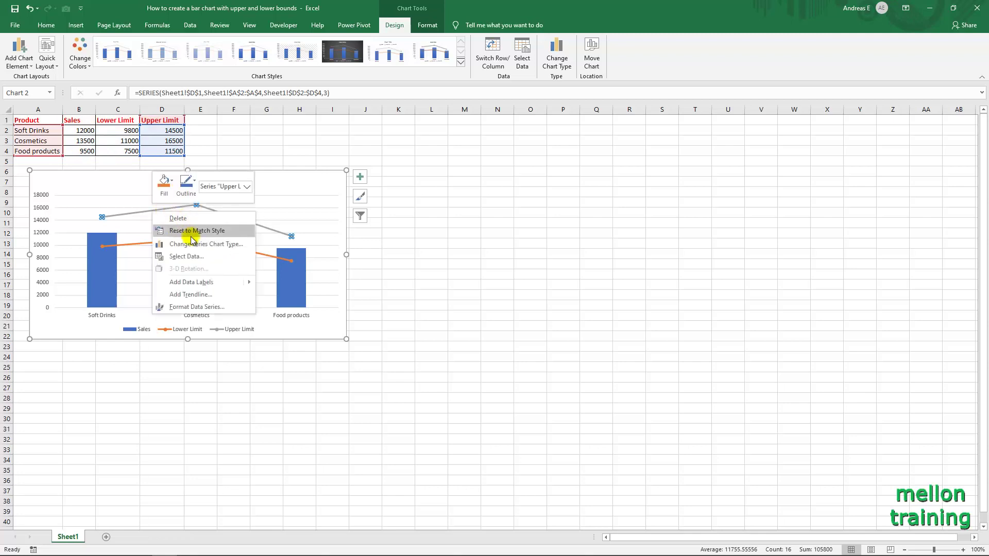
pyautogui.click(206, 307)
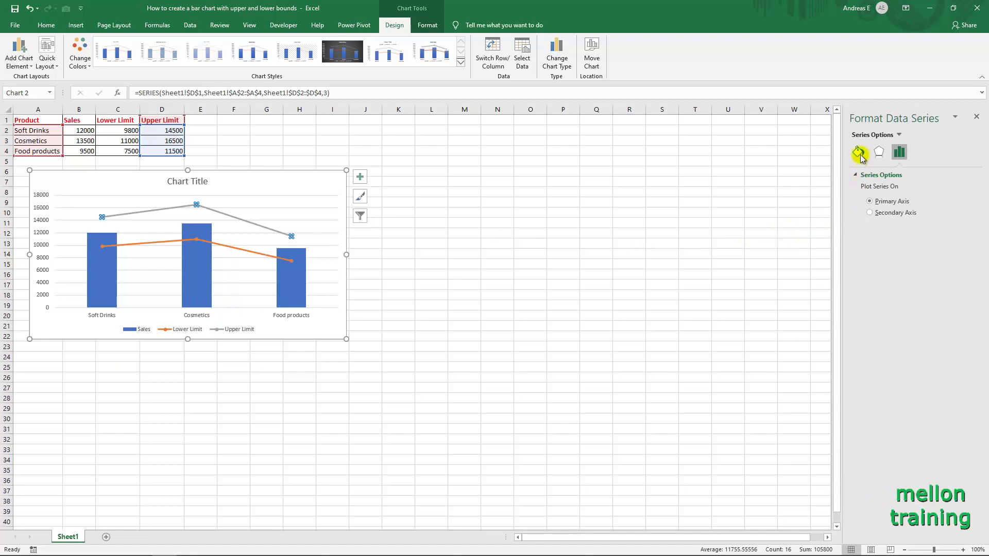
pyautogui.click(858, 153)
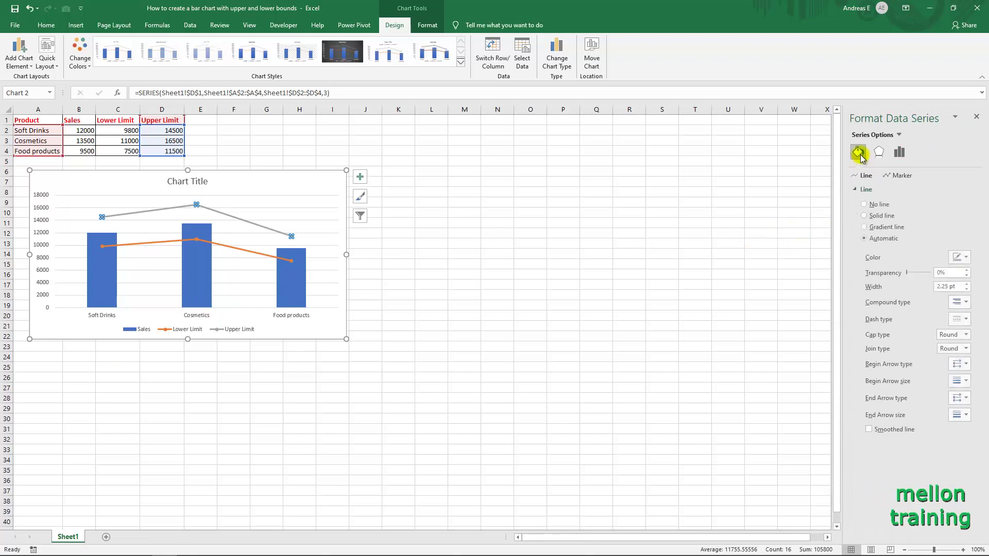
pyautogui.click(864, 204)
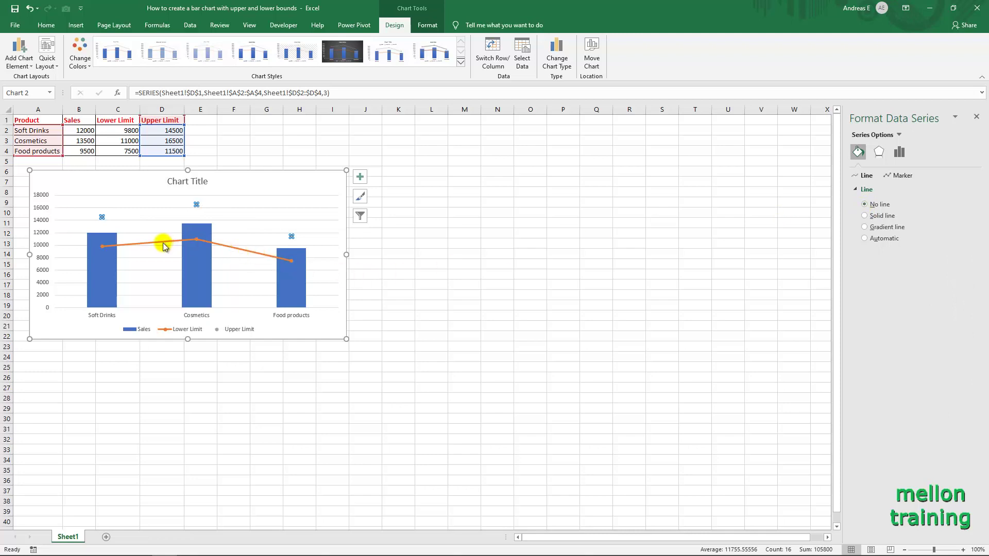
pyautogui.click(166, 243)
pyautogui.click(864, 204)
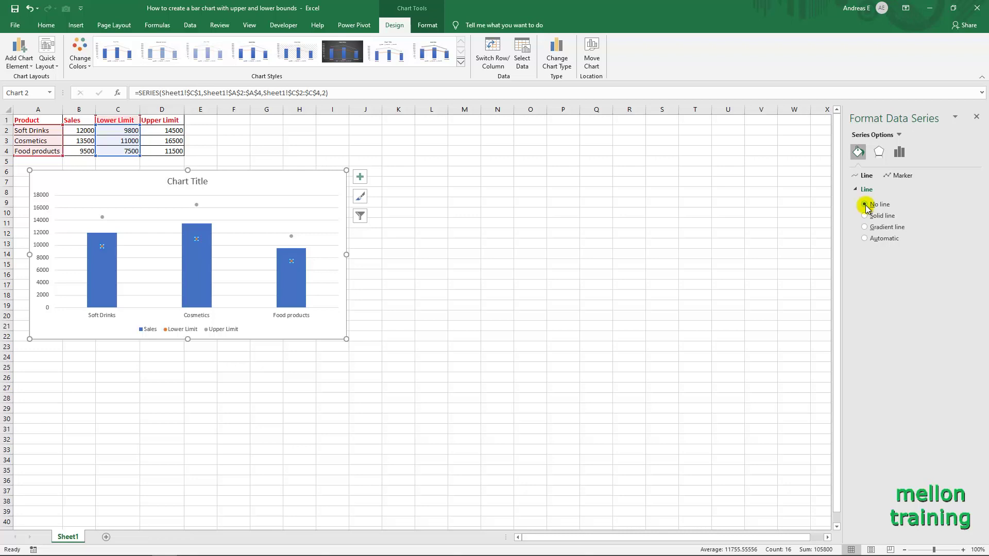
# Switch the Lower Limit series to built-in markers, leaving the marker shape unchanged.
pyautogui.click(891, 177)
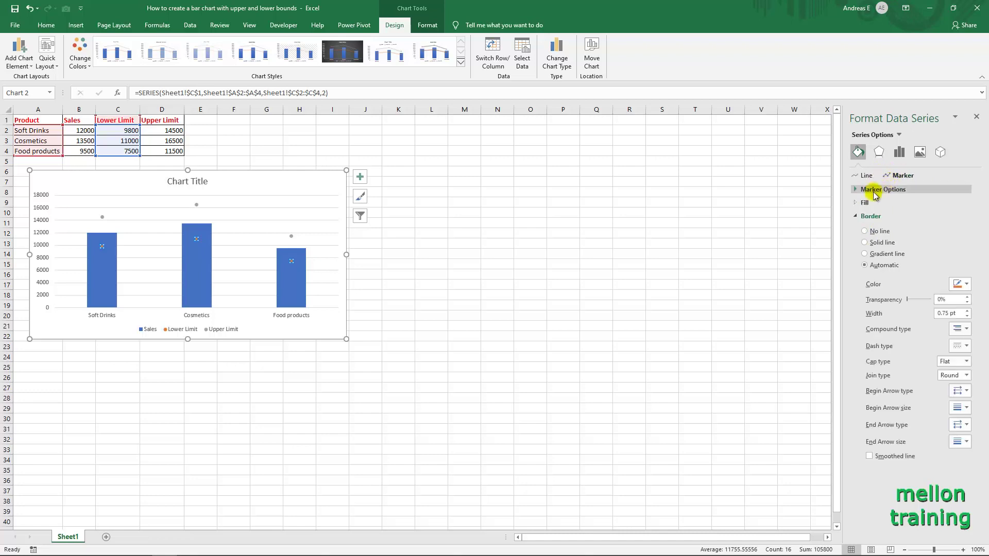
pyautogui.click(857, 190)
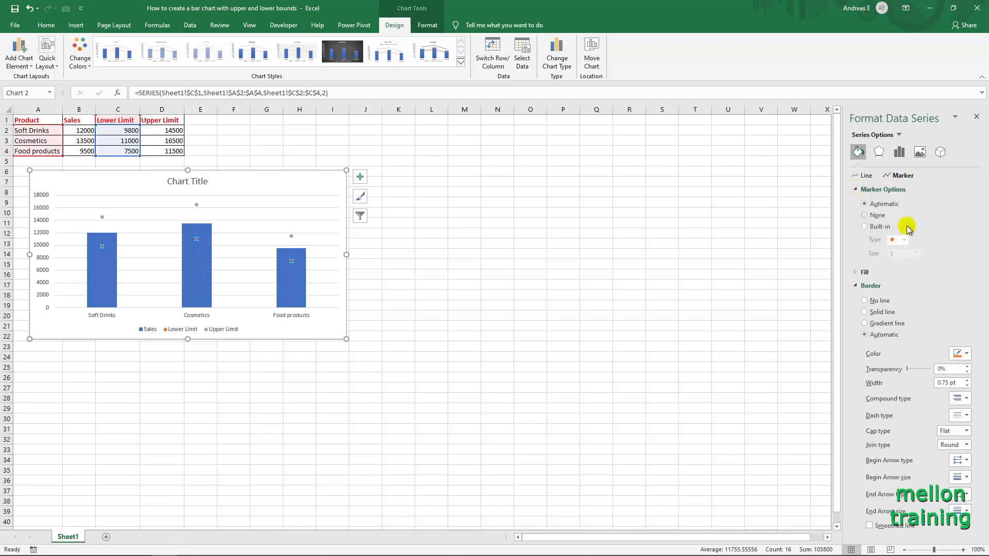
pyautogui.click(865, 226)
pyautogui.click(905, 240)
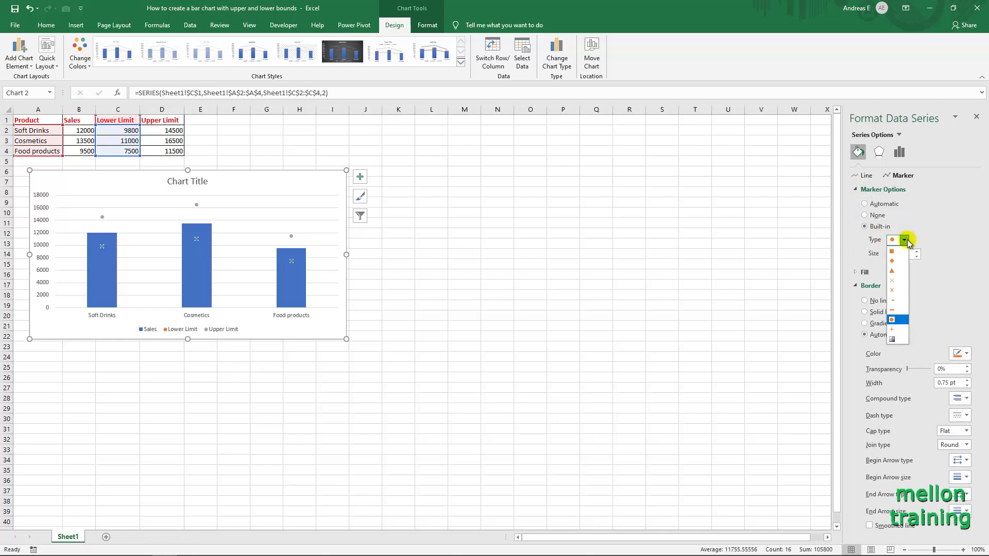
pyautogui.click(905, 240)
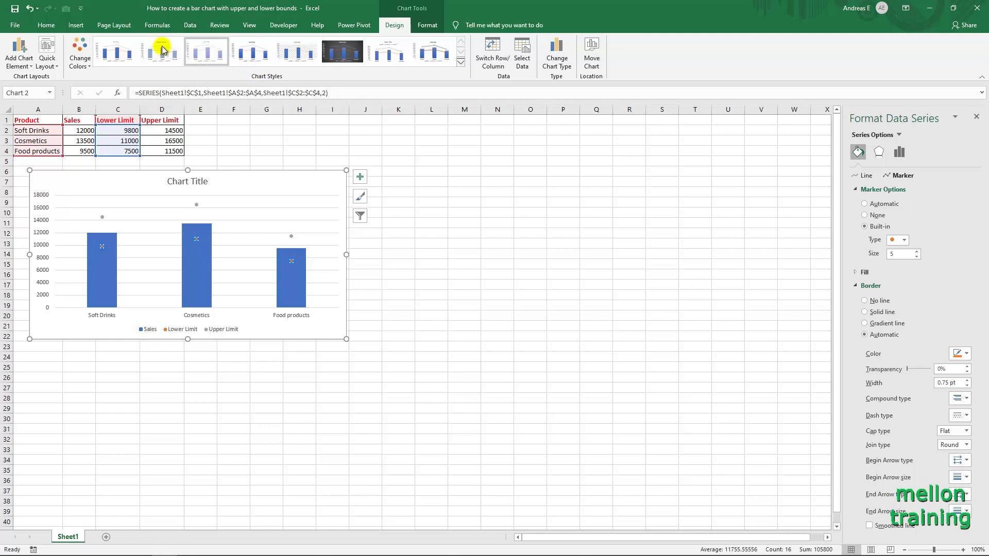
# Draw a small block Up Arrow shape near cell F2.
pyautogui.click(76, 25)
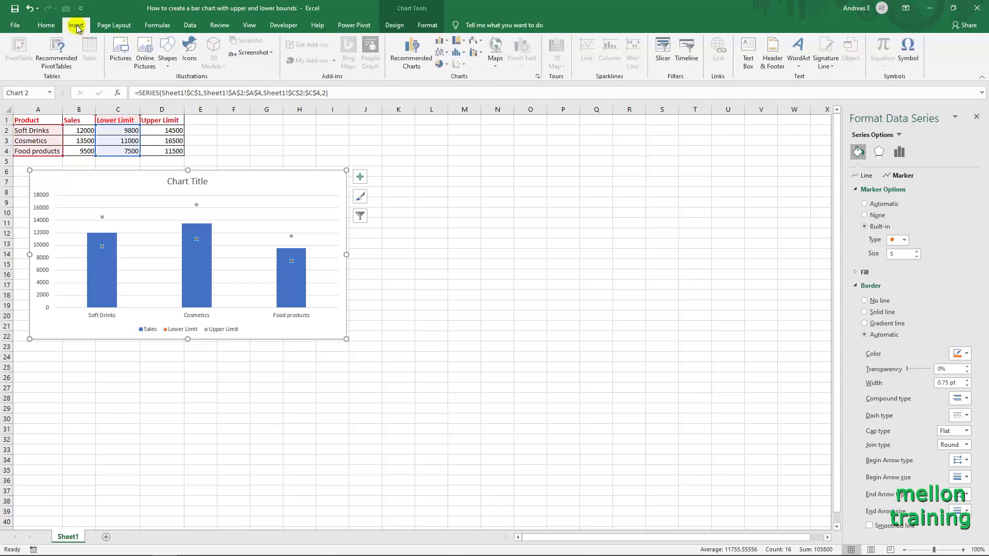
pyautogui.click(168, 66)
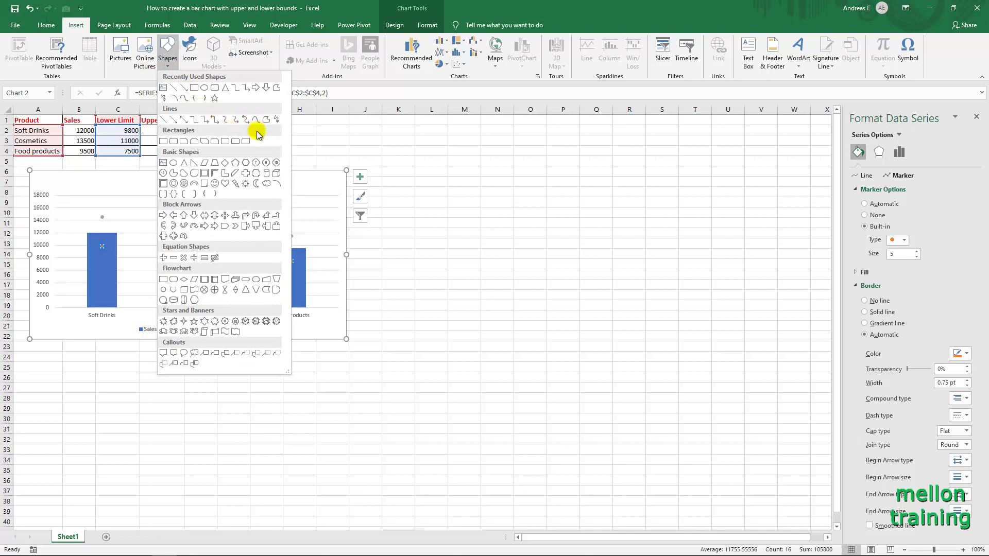
pyautogui.click(184, 218)
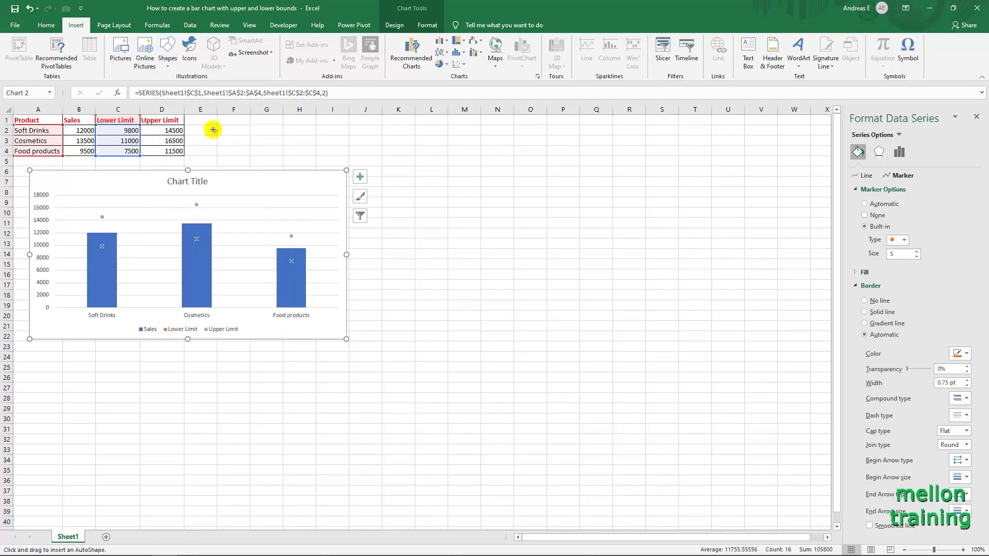
pyautogui.moveTo(229, 125); pyautogui.dragTo(238, 137)
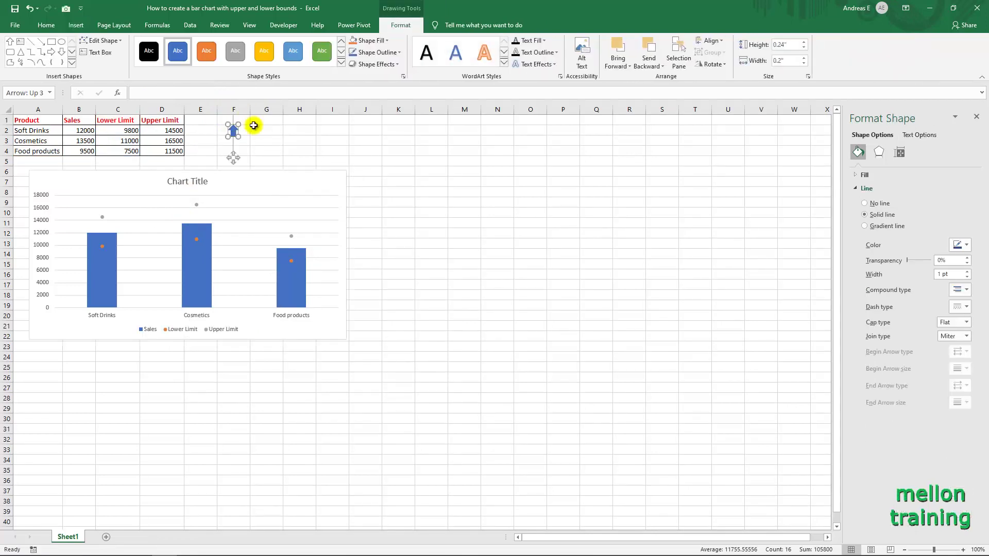
pyautogui.click(265, 132)
# Draw a small block Down Arrow shape near cell G2.
pyautogui.click(76, 25)
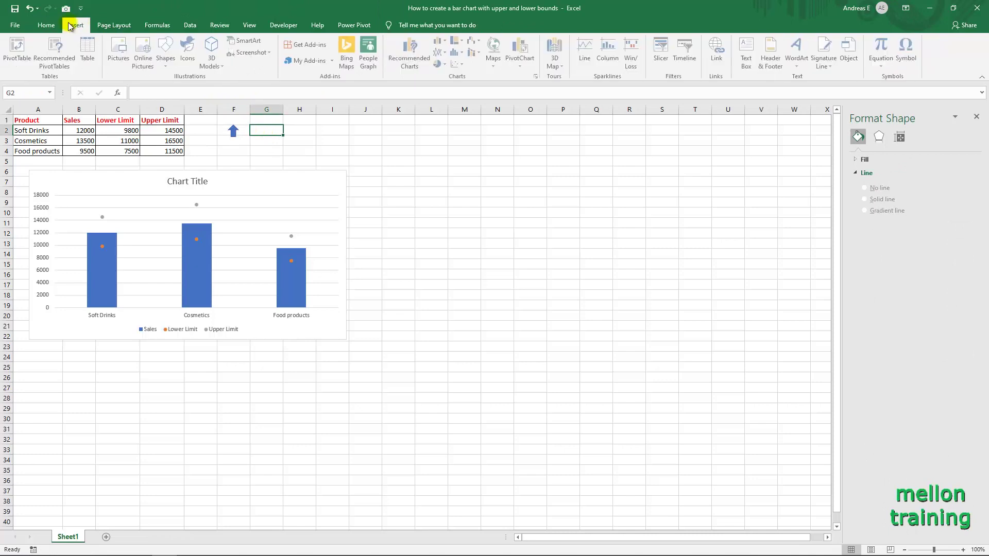
pyautogui.click(168, 57)
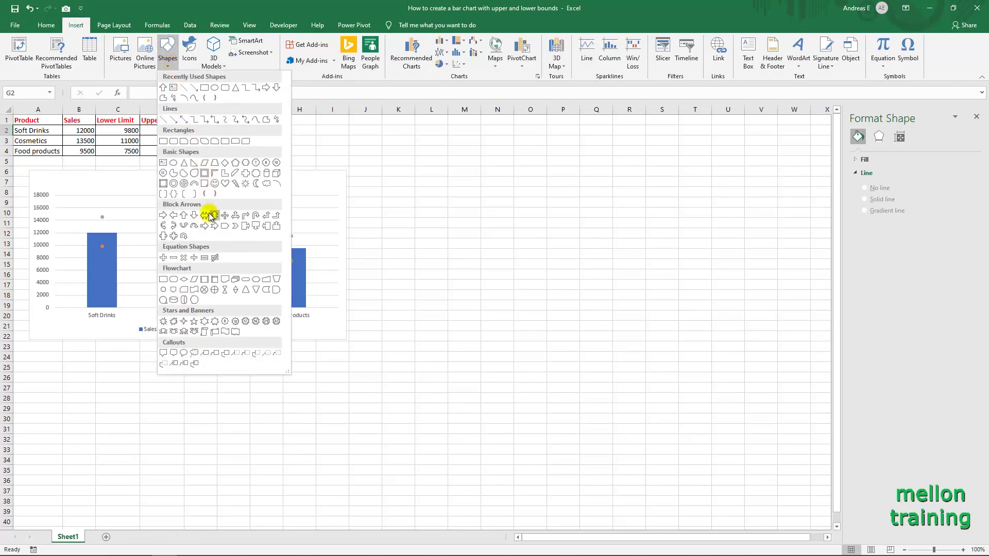
pyautogui.click(184, 216)
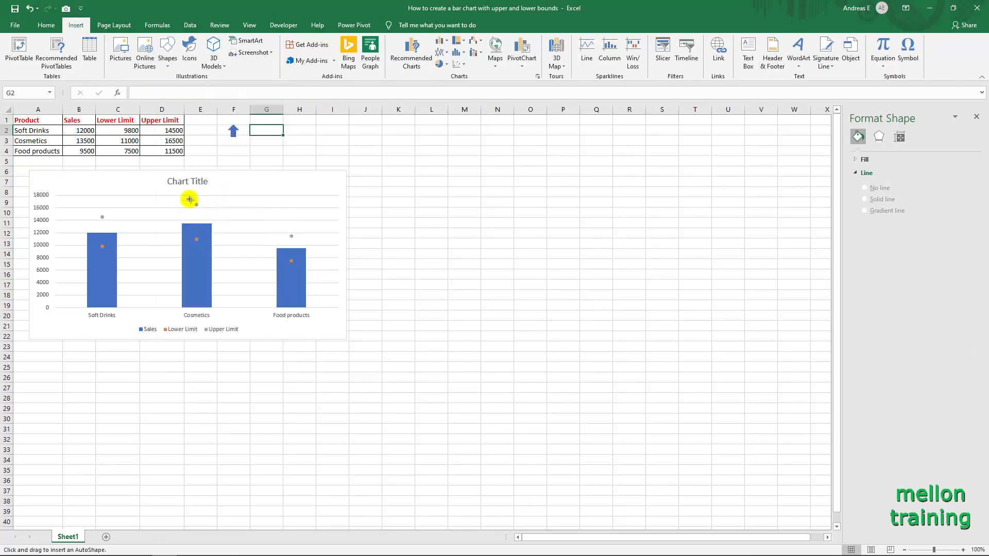
pyautogui.click(167, 57)
pyautogui.click(187, 215)
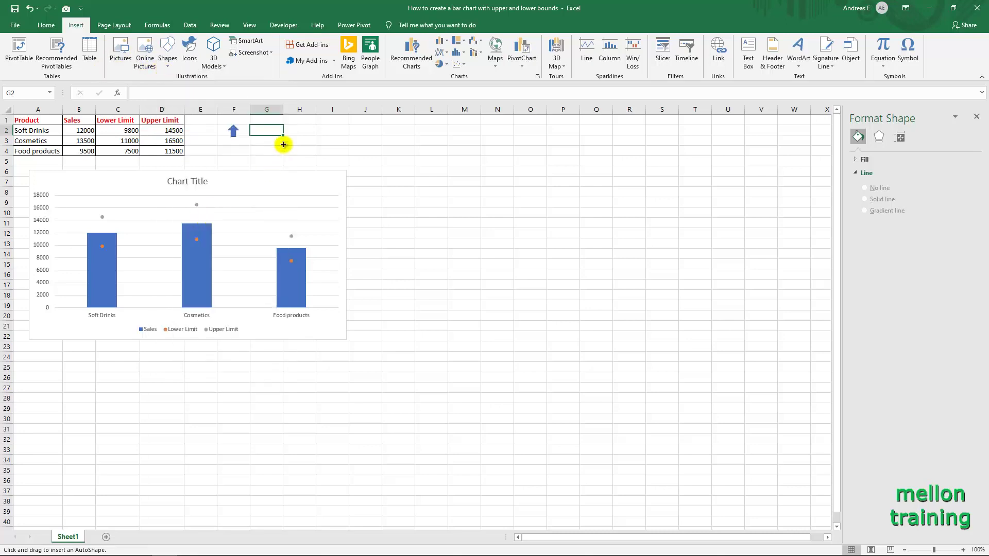
pyautogui.moveTo(263, 124); pyautogui.dragTo(275, 136)
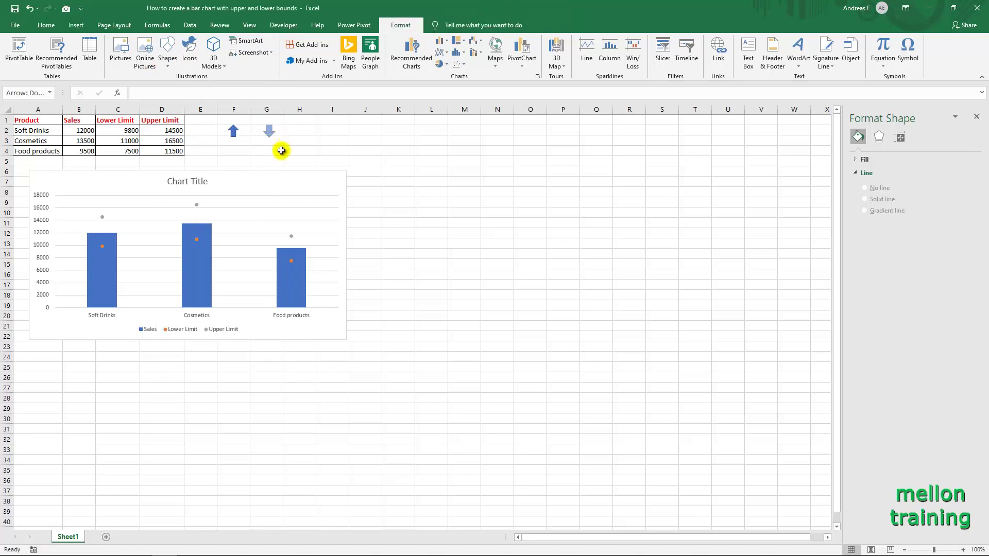
pyautogui.click(309, 143)
pyautogui.click(233, 135)
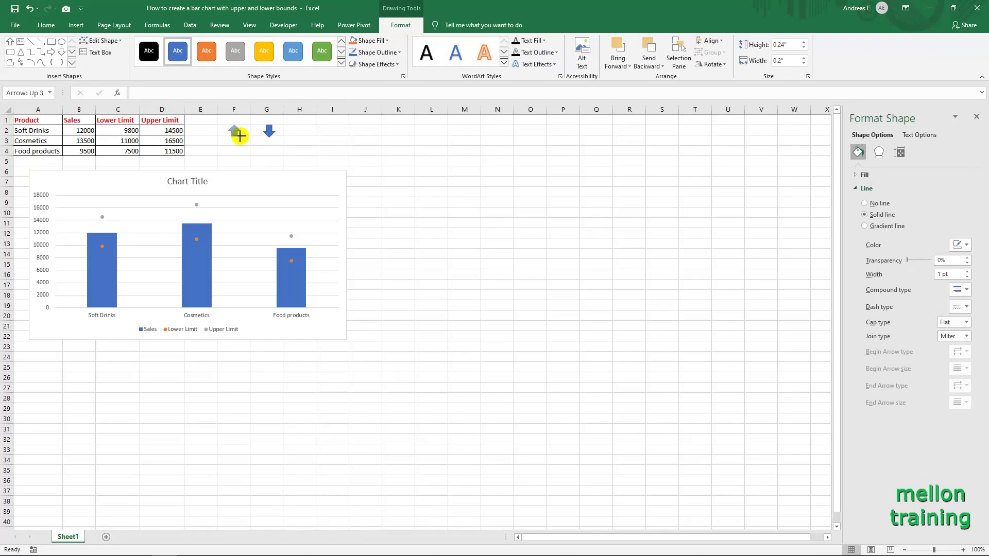
# Fill the up arrow shape with green.
pyautogui.click(243, 150)
pyautogui.click(299, 151)
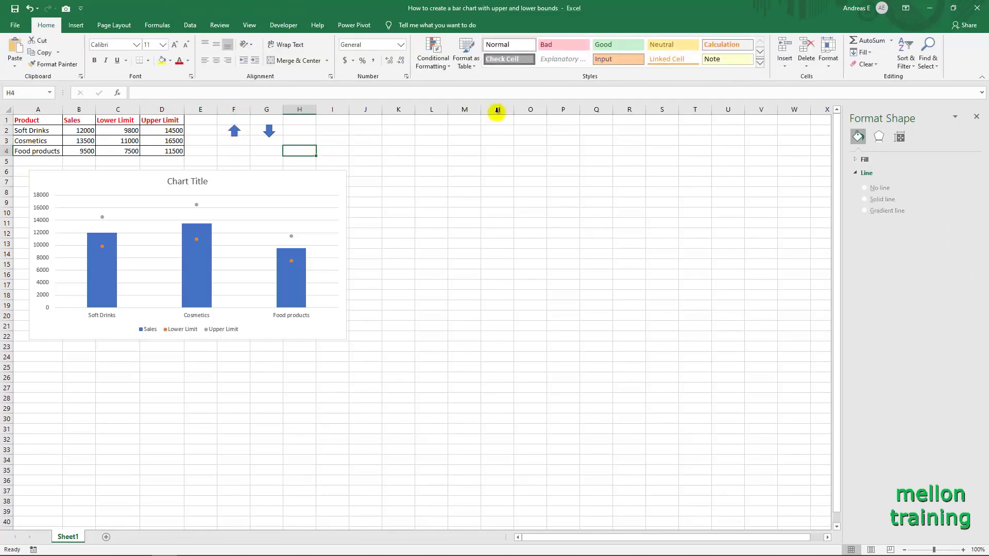
pyautogui.click(231, 135)
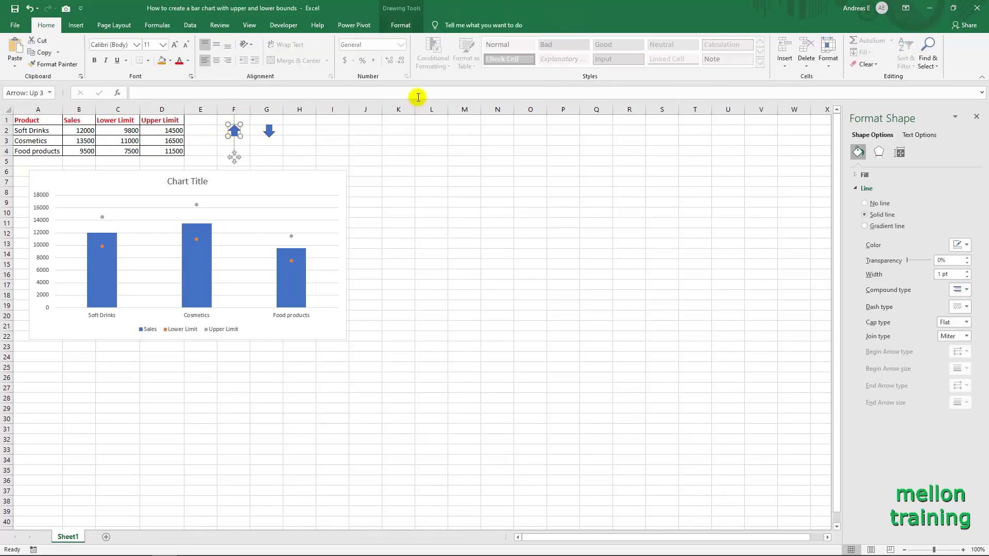
pyautogui.click(400, 27)
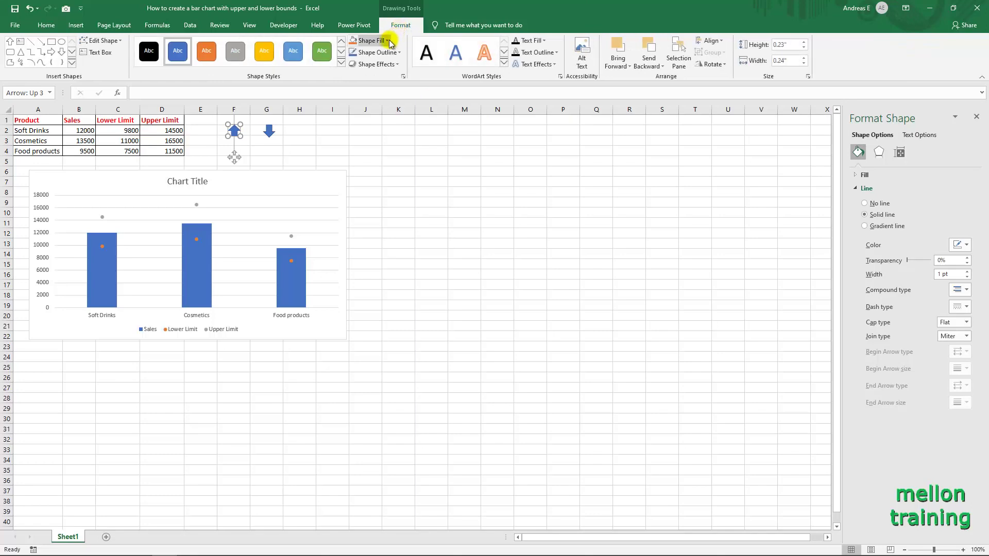
pyautogui.click(370, 40)
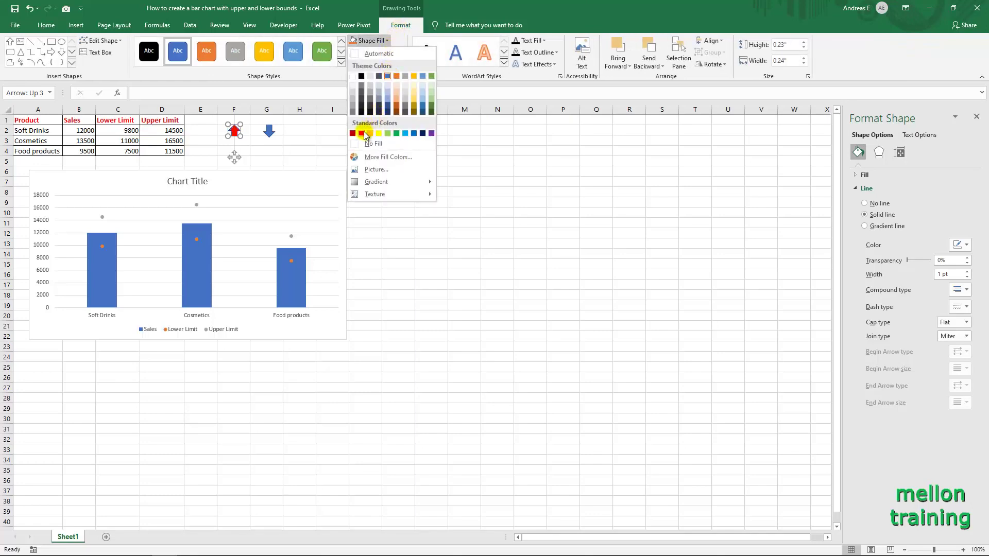
pyautogui.click(398, 134)
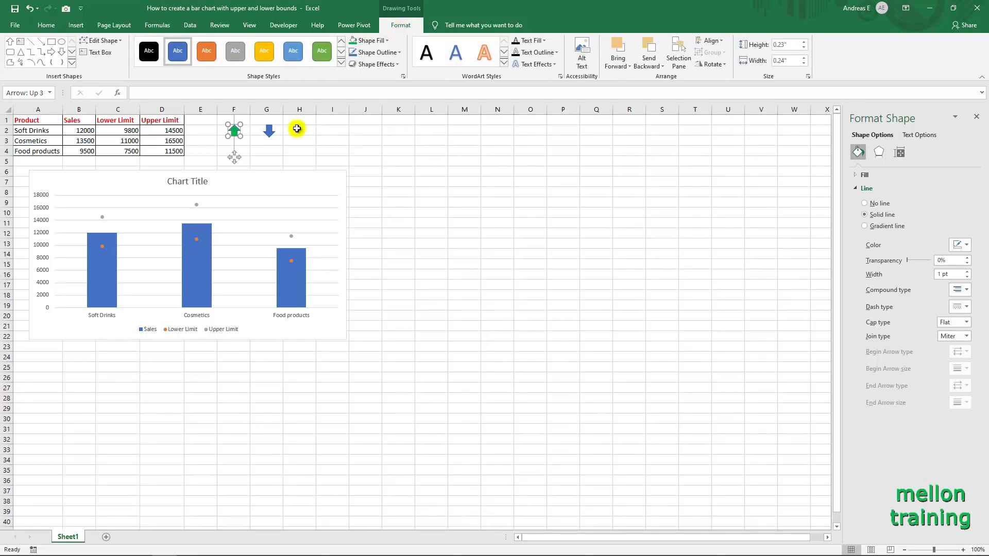
# Fill the down arrow shape with red.
pyautogui.click(269, 132)
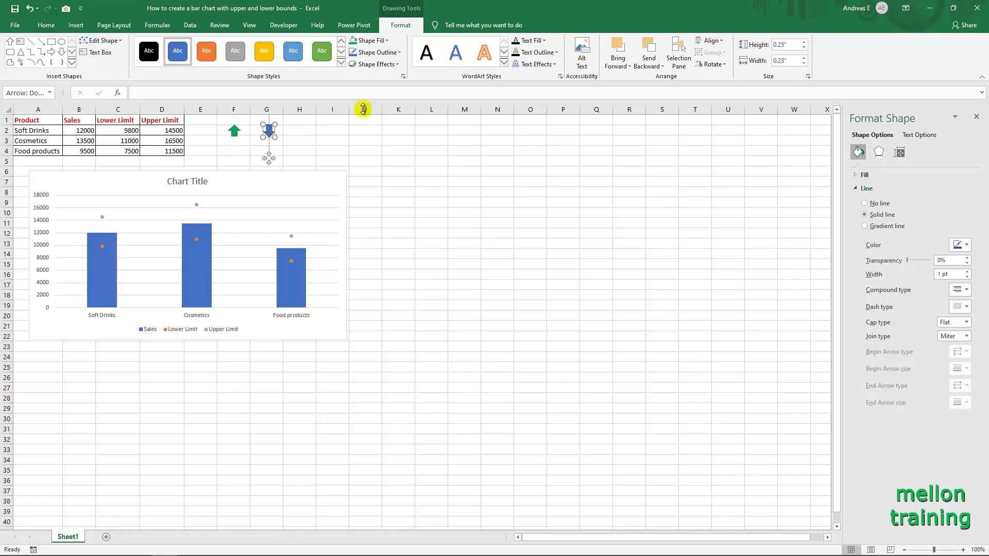
pyautogui.click(382, 41)
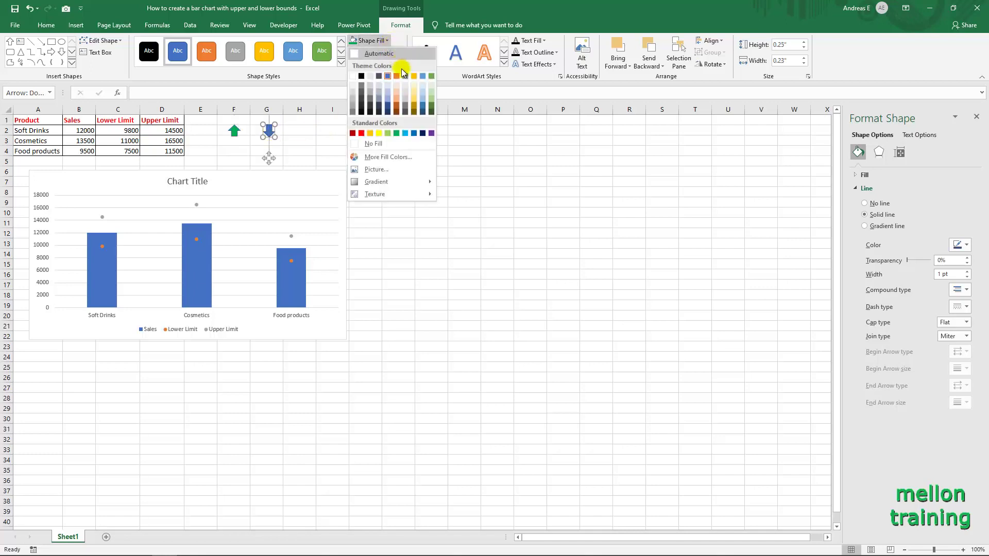
pyautogui.click(362, 134)
pyautogui.click(420, 147)
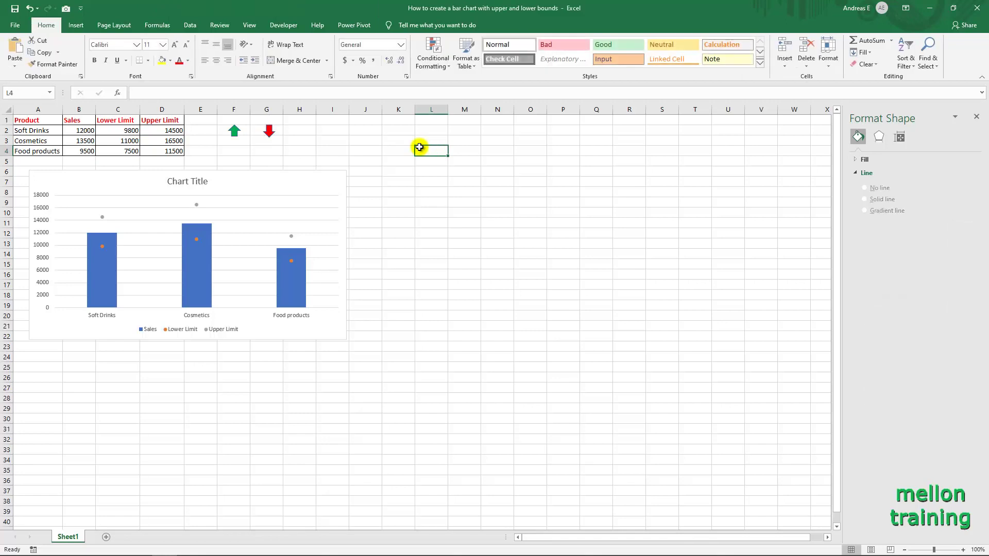
# Paste the green up arrow as the Lower Limit series markers.
pyautogui.click(234, 131)
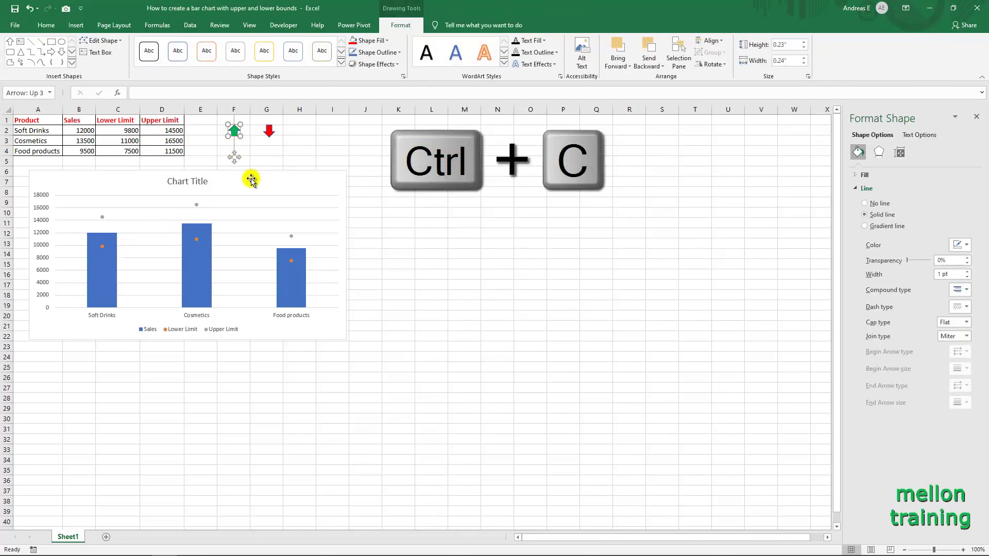
pyautogui.click(102, 247)
pyautogui.hotkey('ctrl', 'v')
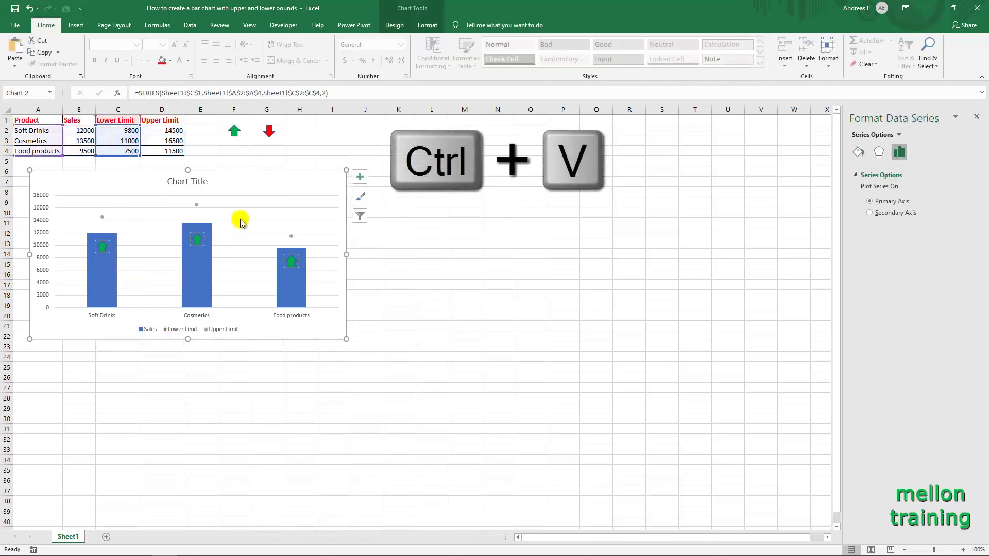
# Paste the red down arrow as the Upper Limit series markers.
pyautogui.click(269, 132)
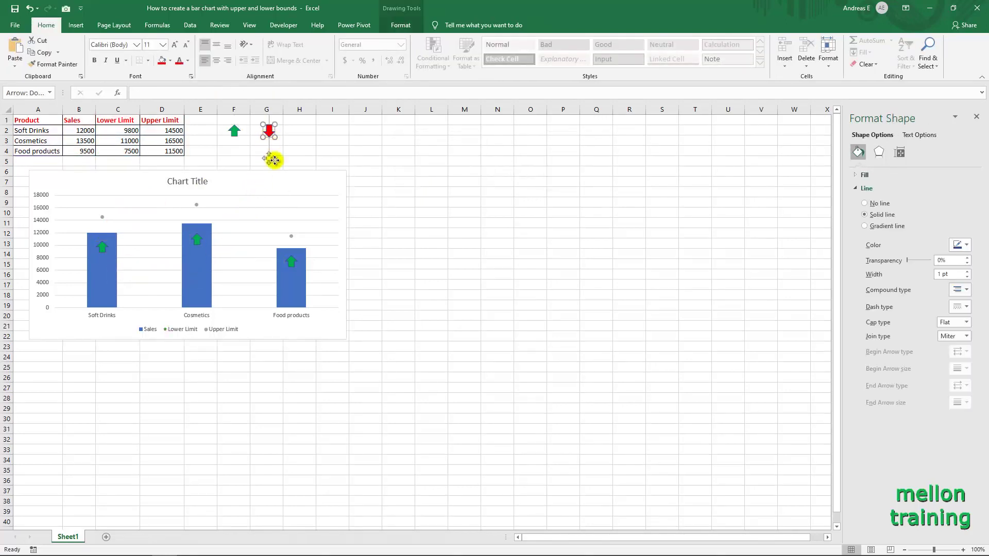
pyautogui.click(102, 217)
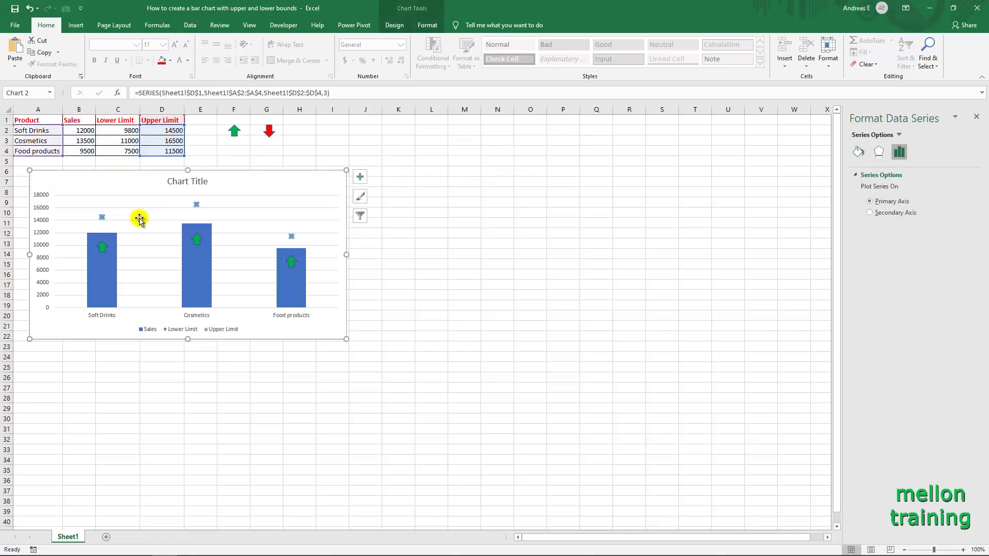
pyautogui.hotkey('ctrl', 'v')
pyautogui.click(419, 185)
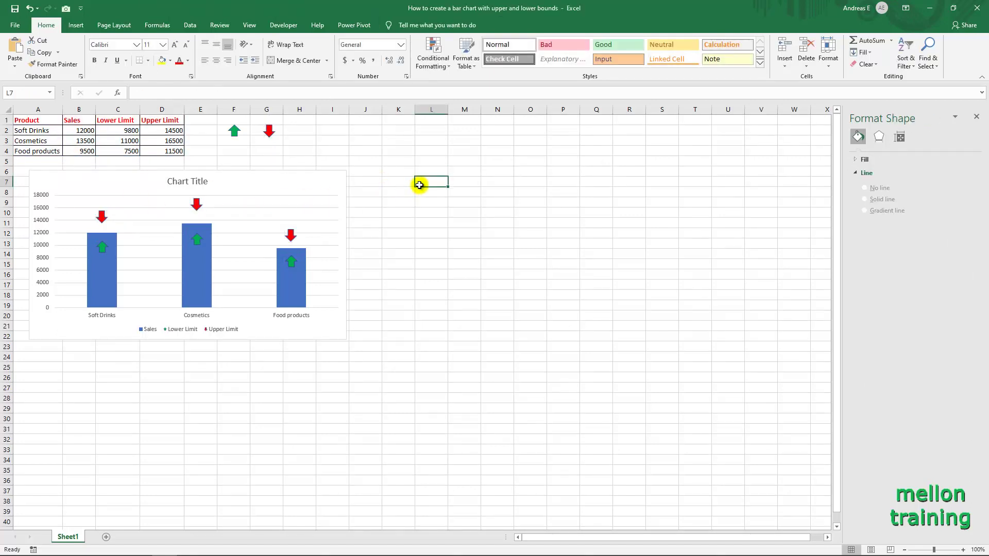